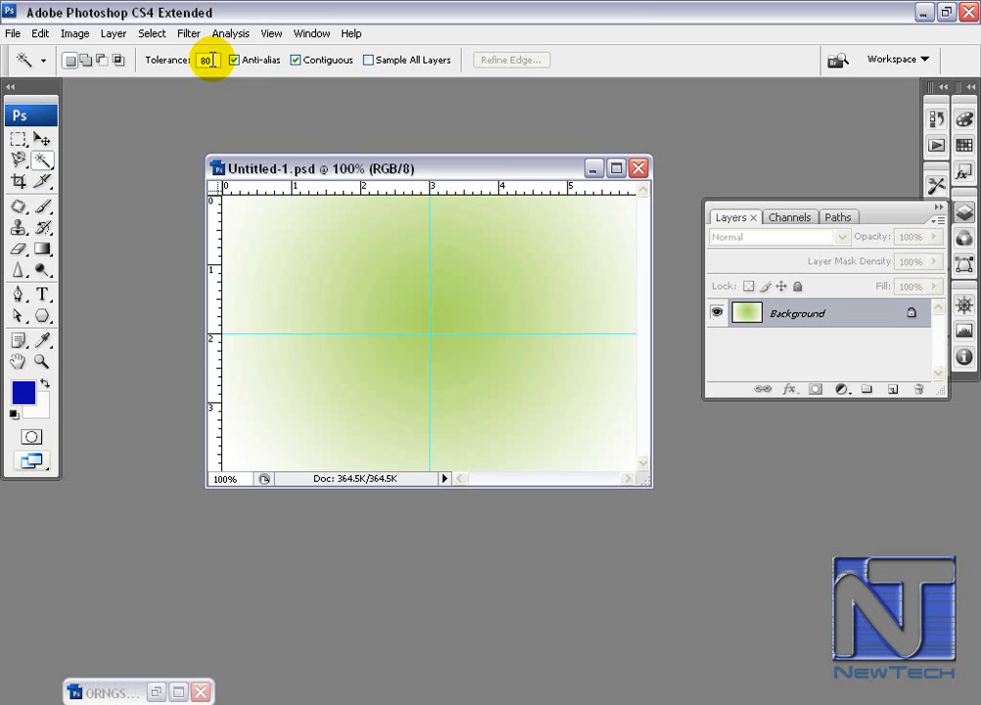
Set the Magic Wand tolerance to 80 and select from the centre of the green gradient where the guides cross.
double_click(207, 59)
text(30)
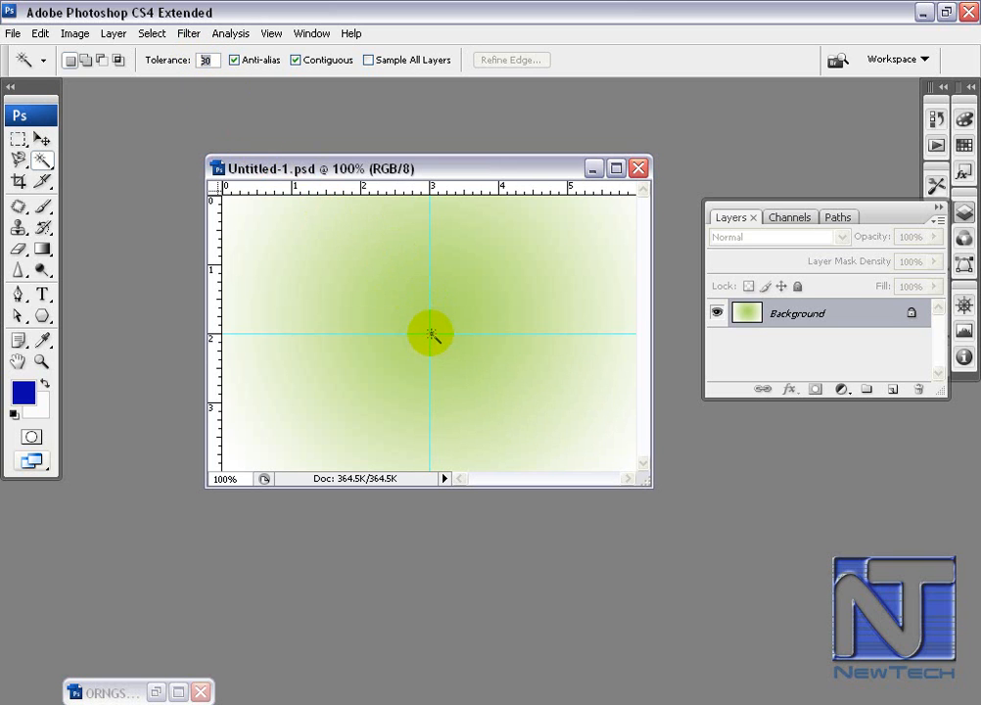
click(431, 341)
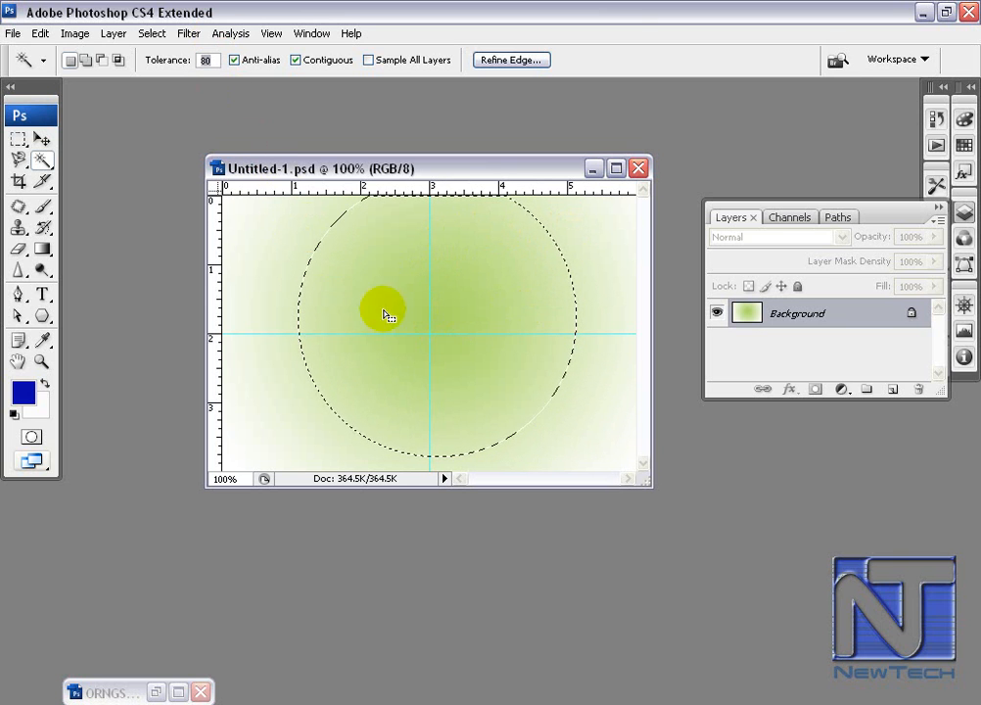
Set the tolerance to 32 and sample the gradient's centre again.
text(32)
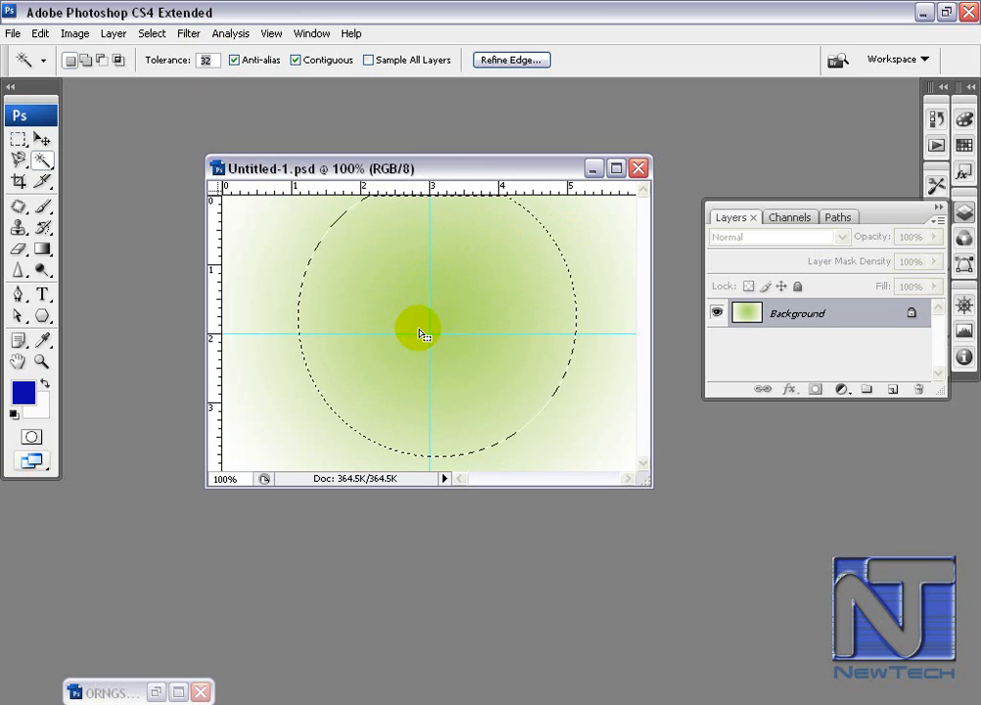
click(430, 333)
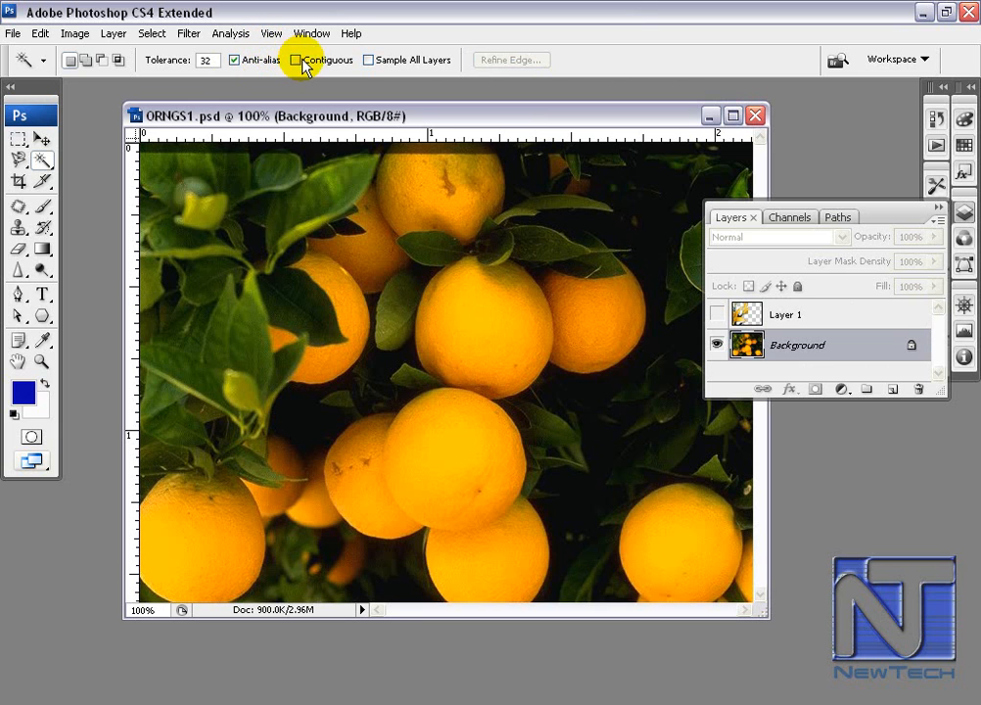
Select the lower central orange in ORNGS1.psd with Contiguous on, and resample it with Contiguous turned off.
click(452, 458)
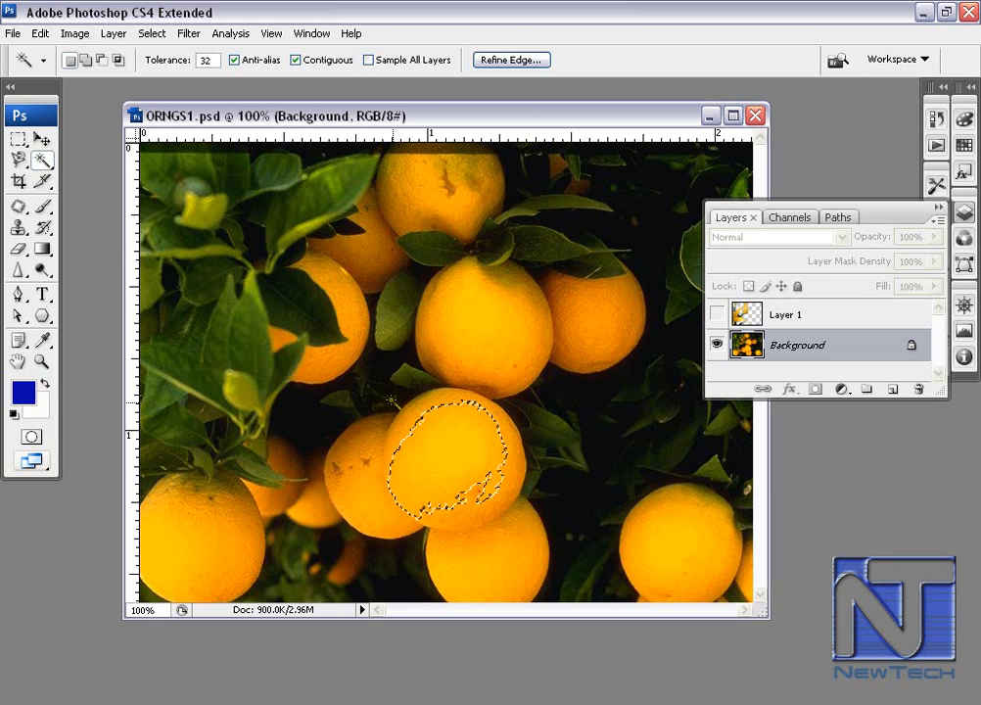
click(296, 60)
click(441, 446)
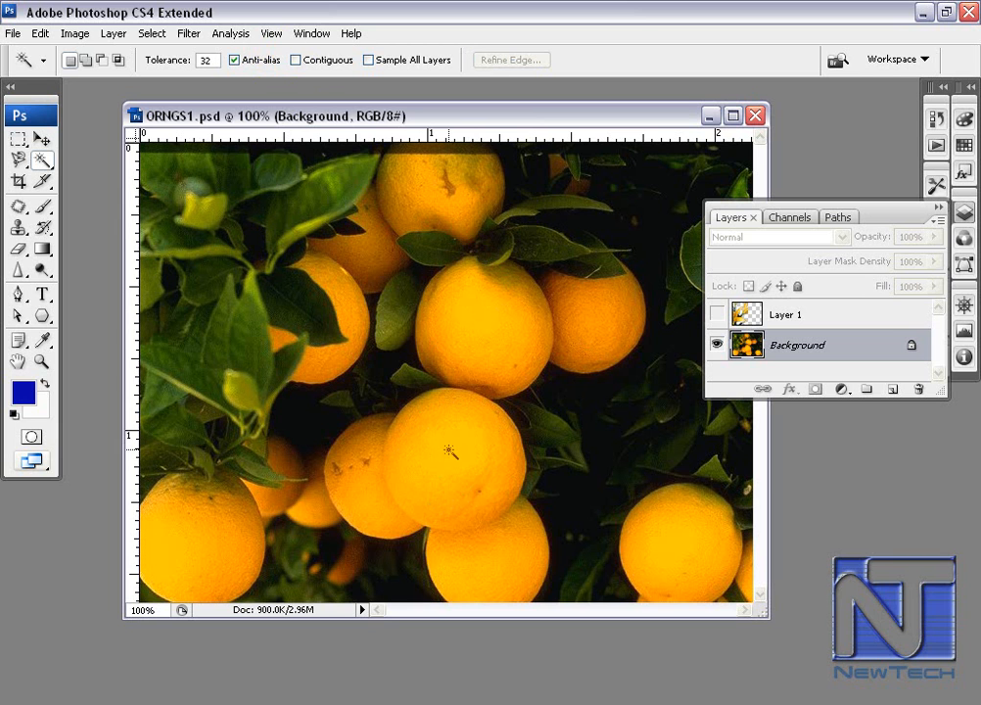
click(450, 450)
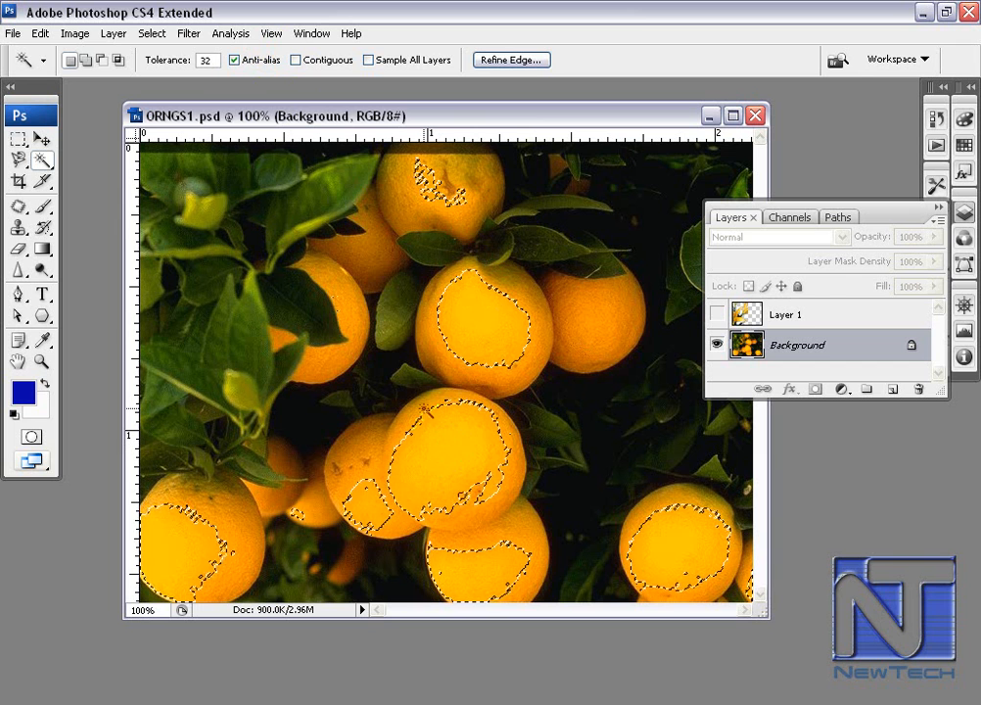
Enable Sample All Layers, show Layer 1, and resample the lower central orange's colour across the whole image.
click(369, 62)
click(715, 315)
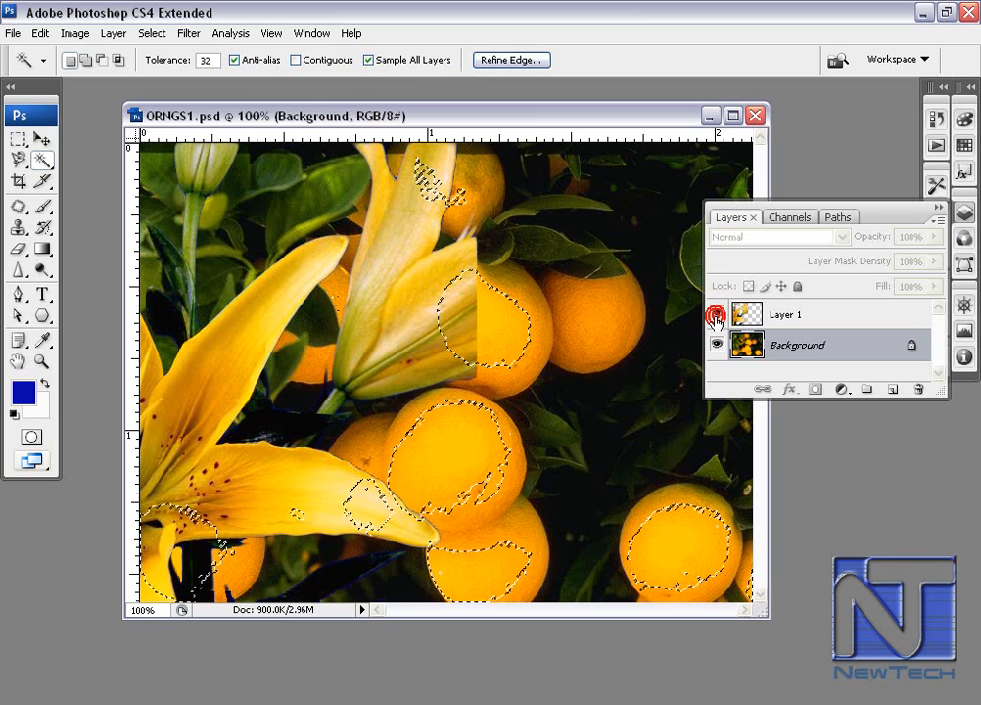
click(490, 326)
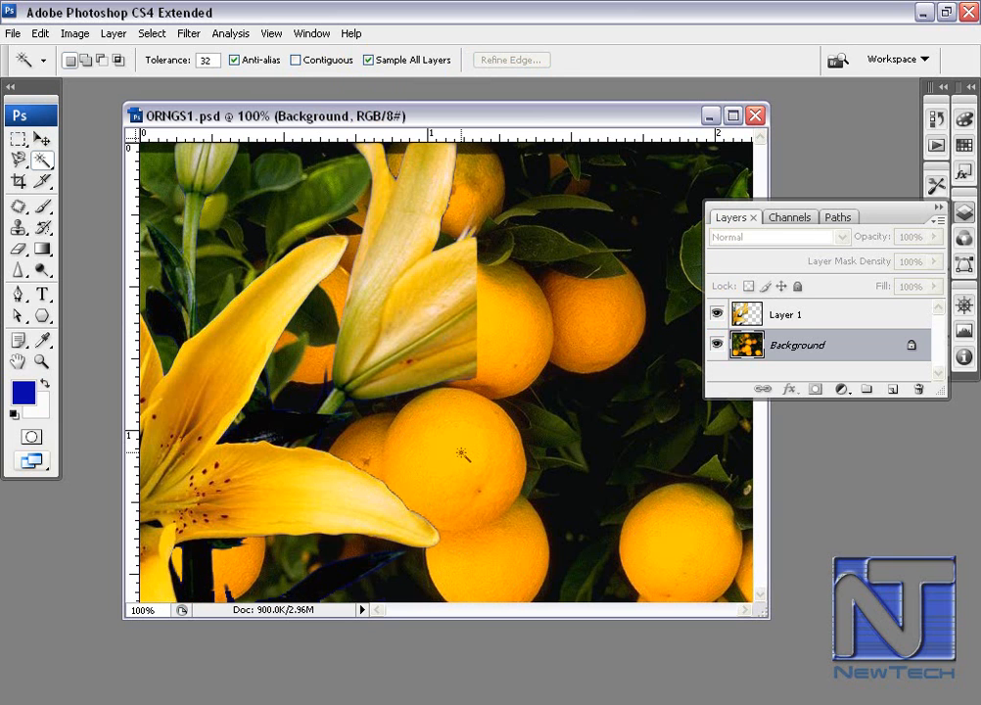
click(461, 452)
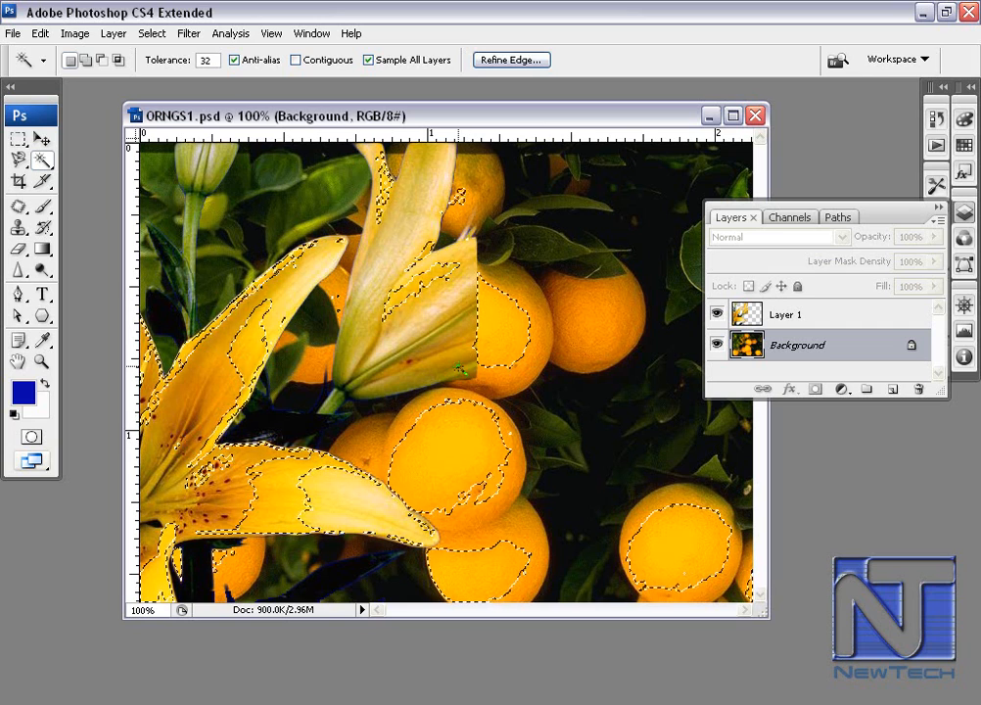
Set the Magic Wand tolerance to 255 and sample the lower central orange.
double_click(209, 60)
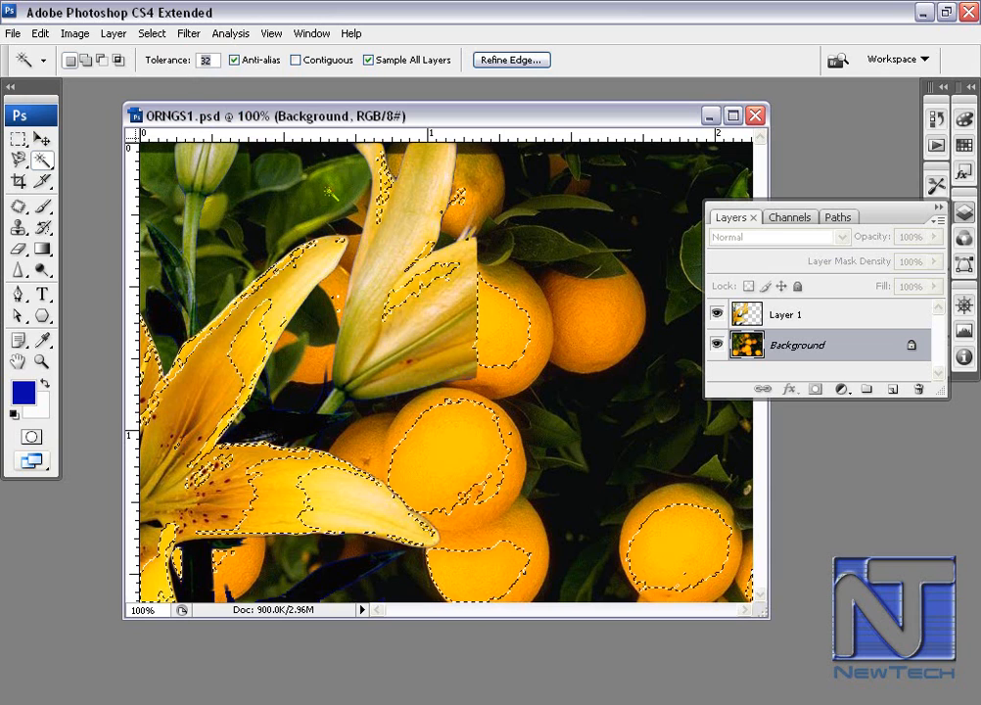
text(255)
click(451, 464)
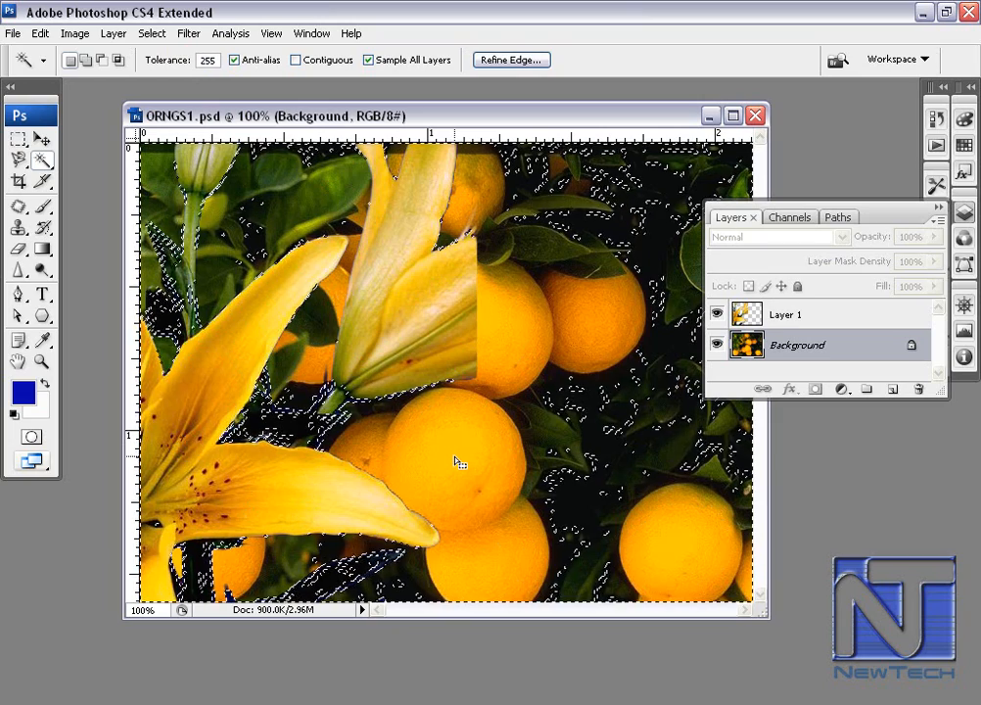
Make Layer 1 active, clear the selection, and sample the orange beside the cropped flower at the same tolerance.
click(752, 319)
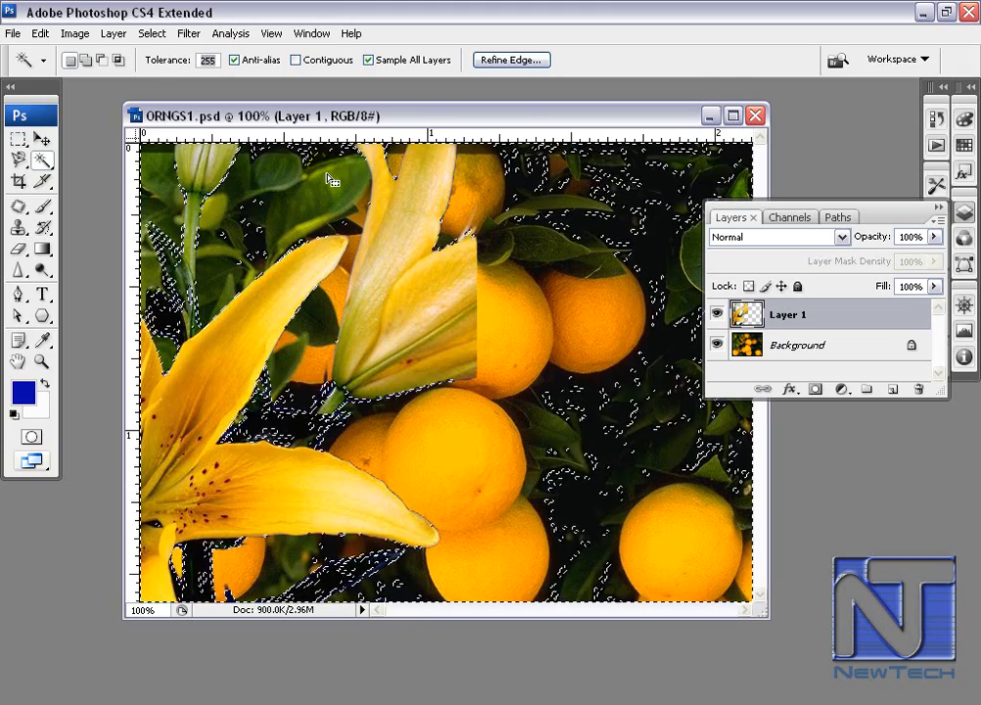
click(412, 310)
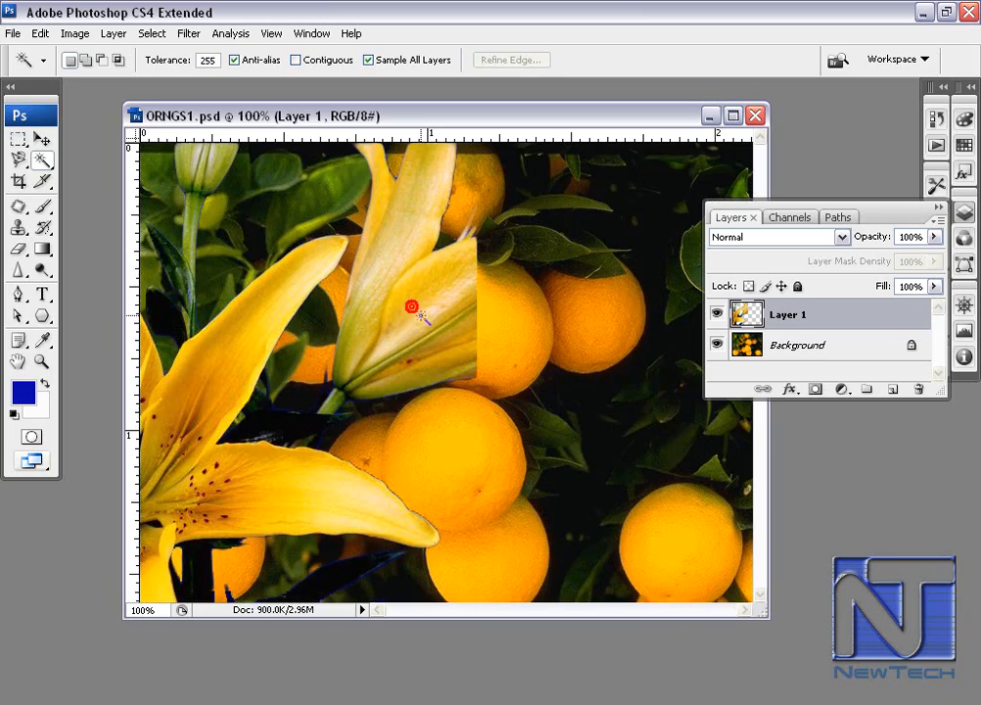
click(513, 314)
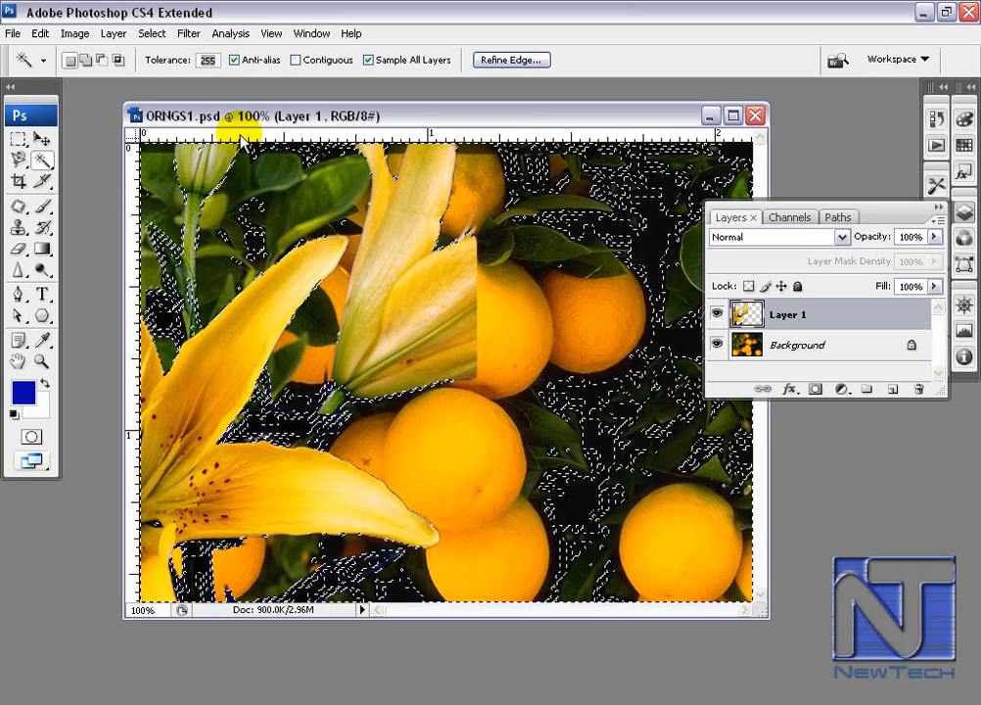
Set the tolerance to 60 and make a new selection from the orange beside the cropped flower.
text(60)
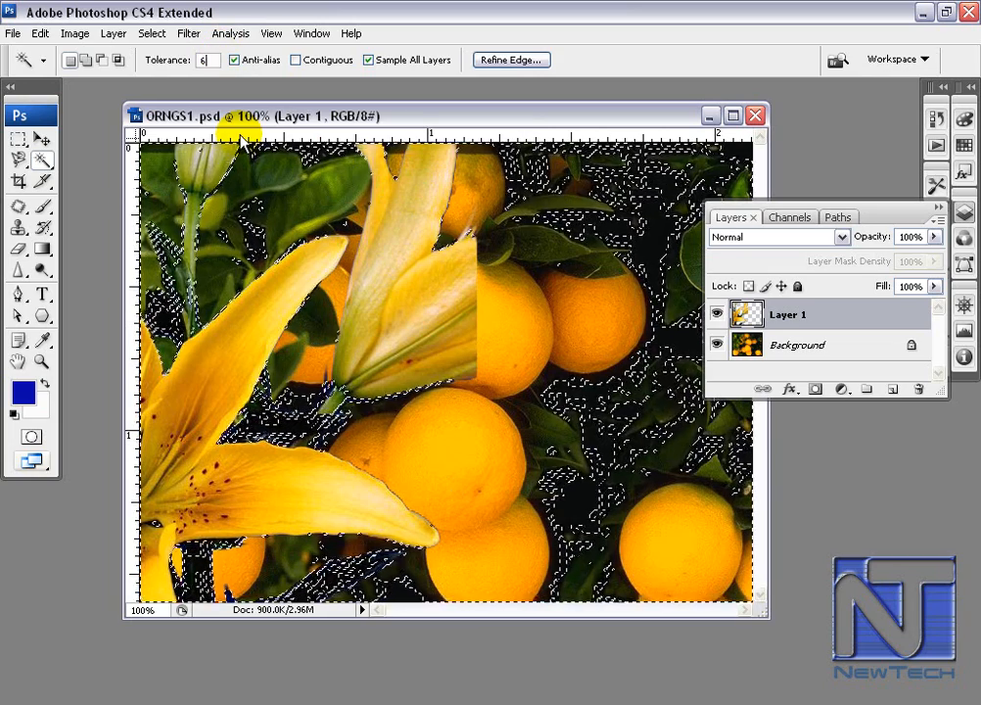
click(416, 312)
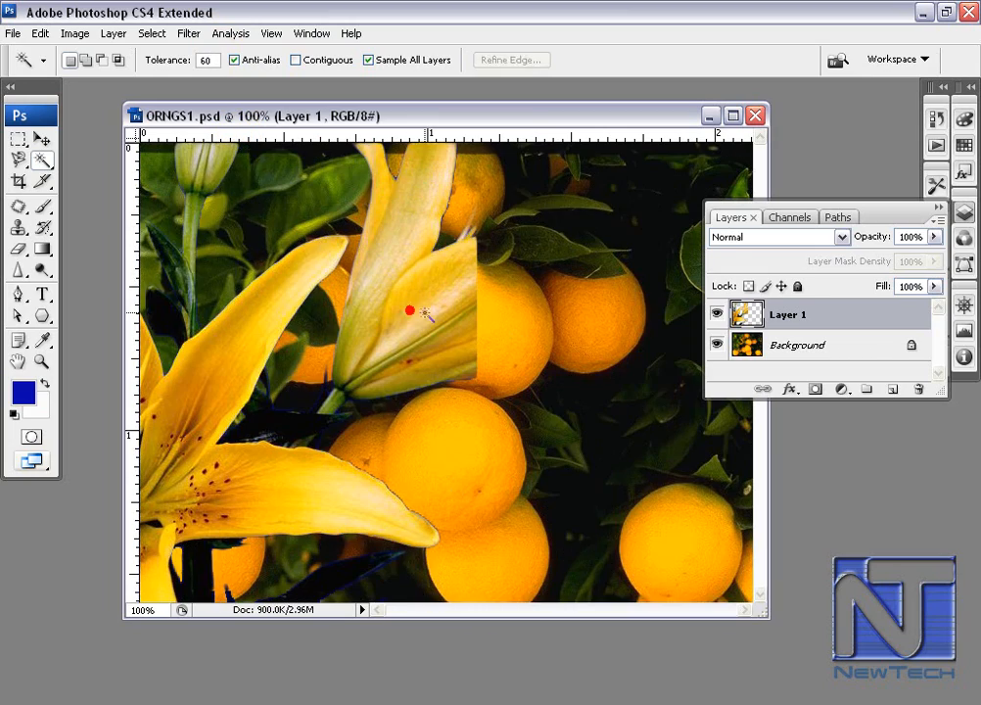
click(529, 315)
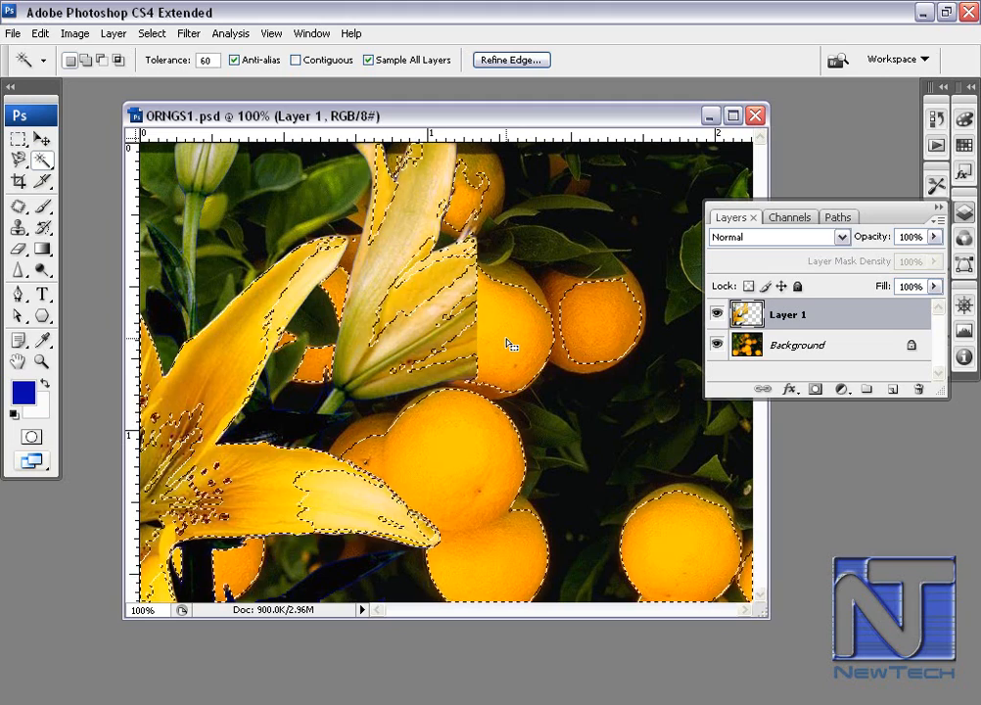
Add tones sampled from the upper part of the orange beside the cropped flower to the current selection.
key(shift)
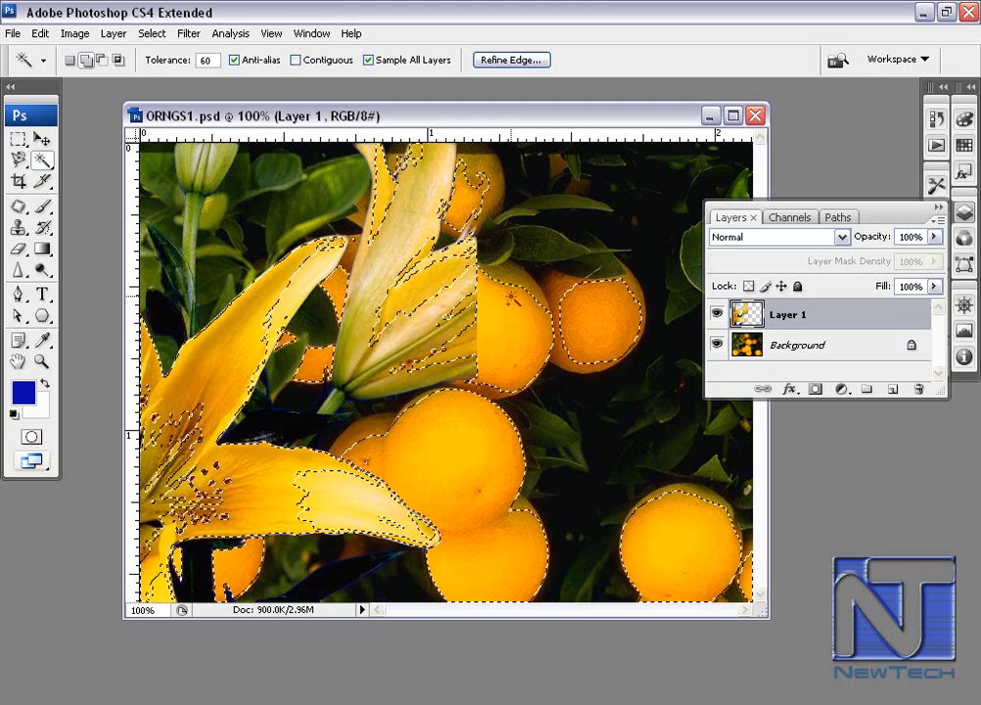
shift+click(511, 296)
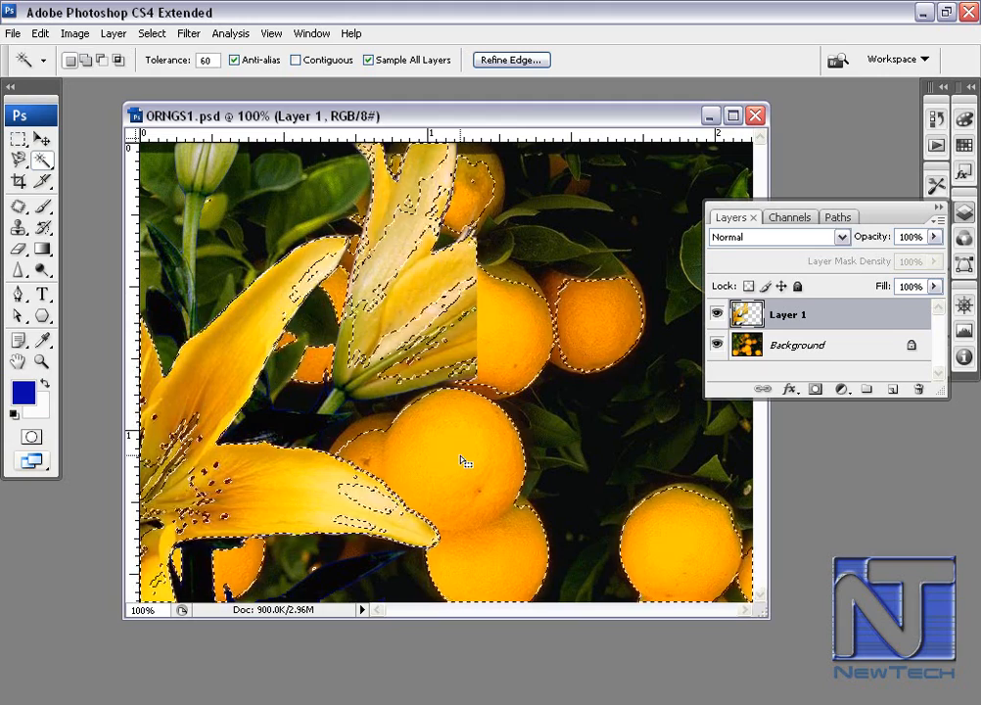
Subtract from the selection the tones sampled from the darker orange beneath the leaves and from the large lily petal.
key(alt)
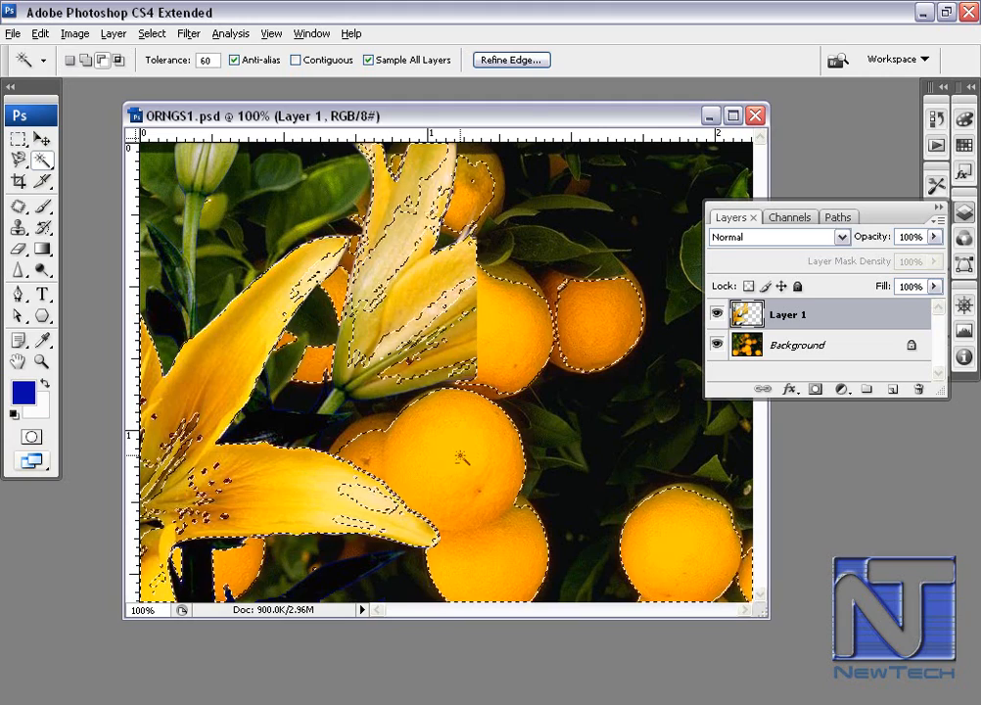
alt+click(594, 309)
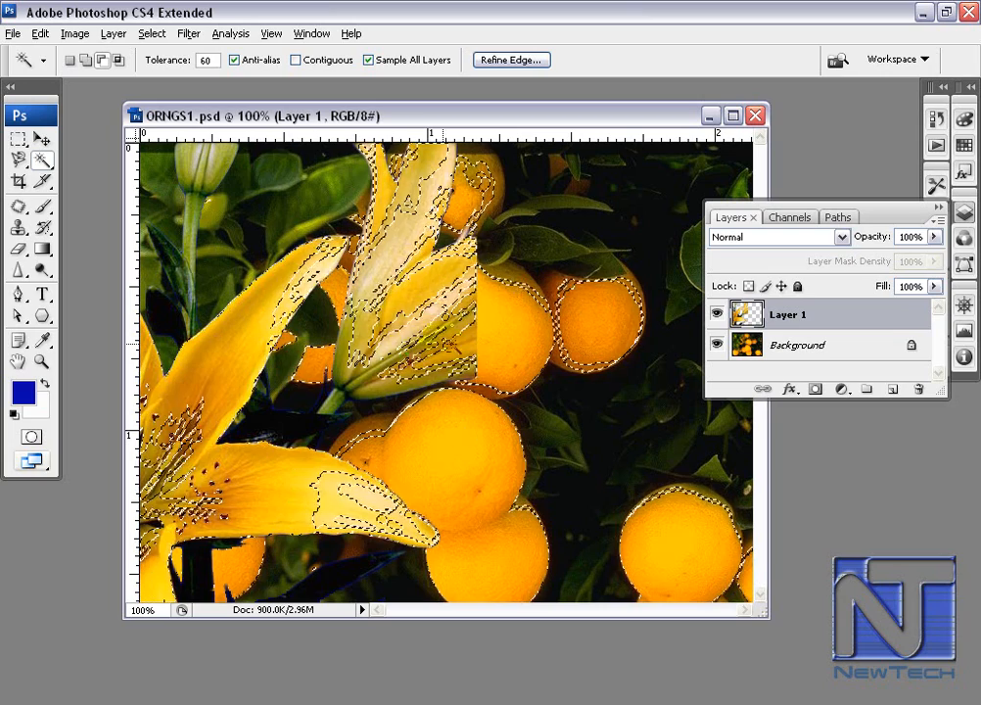
alt+click(283, 303)
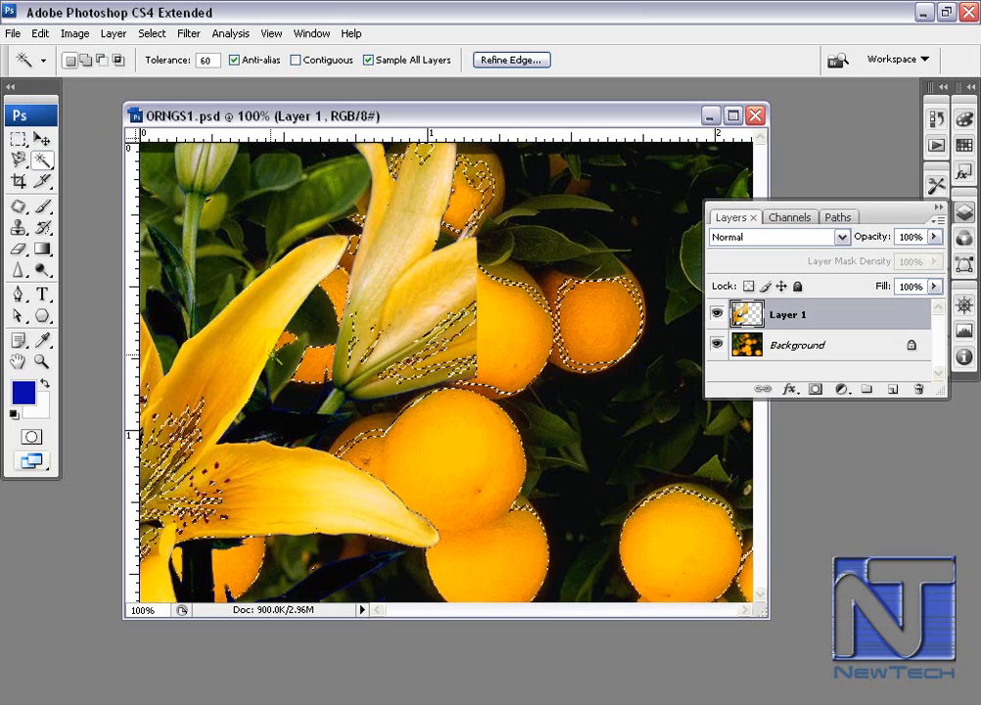
key(alt)
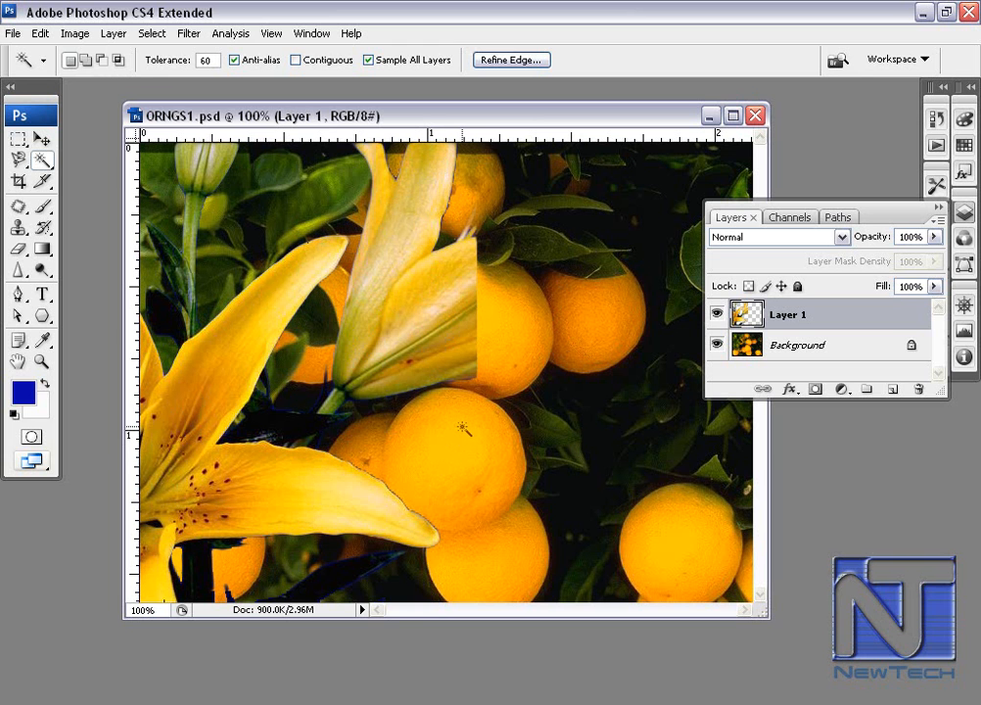
Select the lower central orange's tones afresh and refine the selection edge with Smooth at 7.
click(460, 443)
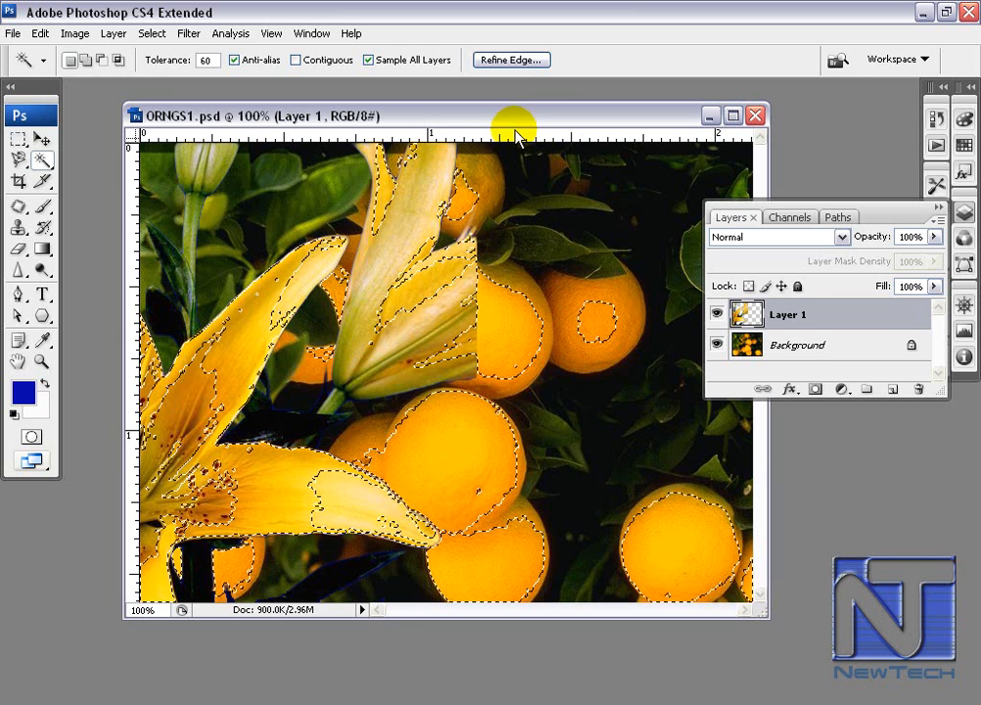
click(516, 61)
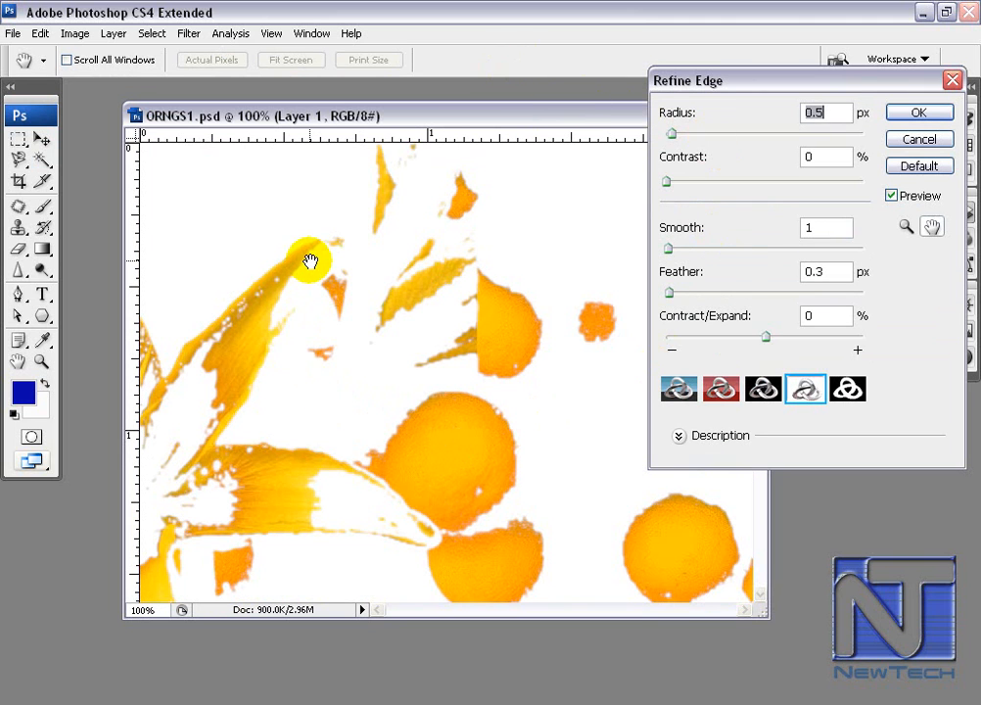
drag(671, 249, 681, 253)
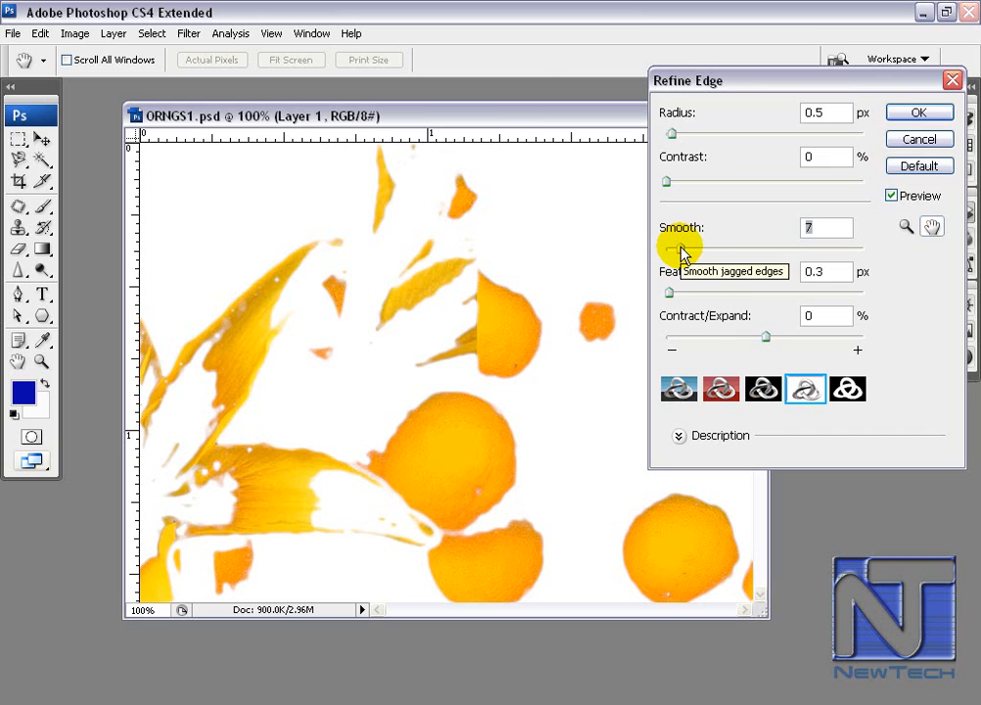